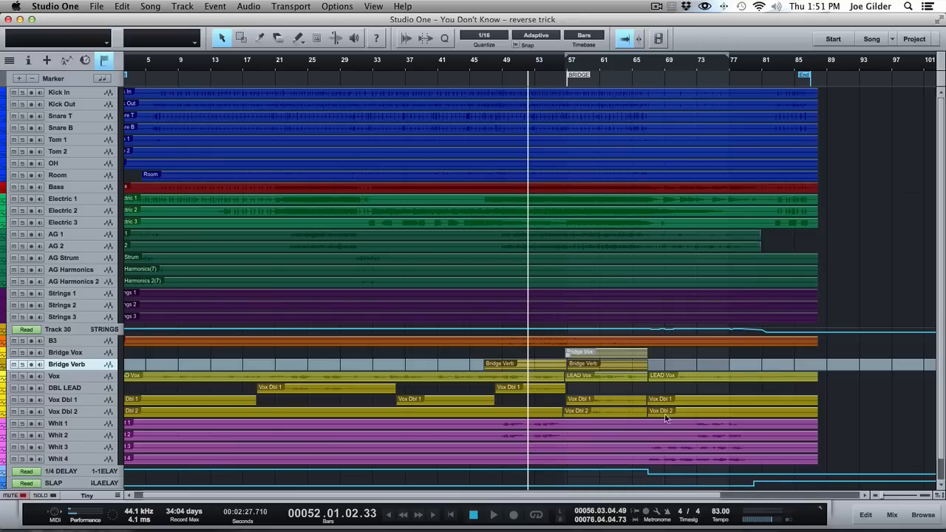
# Step: Examine the song's tracks at different sizes with their automation lanes shown and hidden
pyautogui.scroll(5, 669, 334)
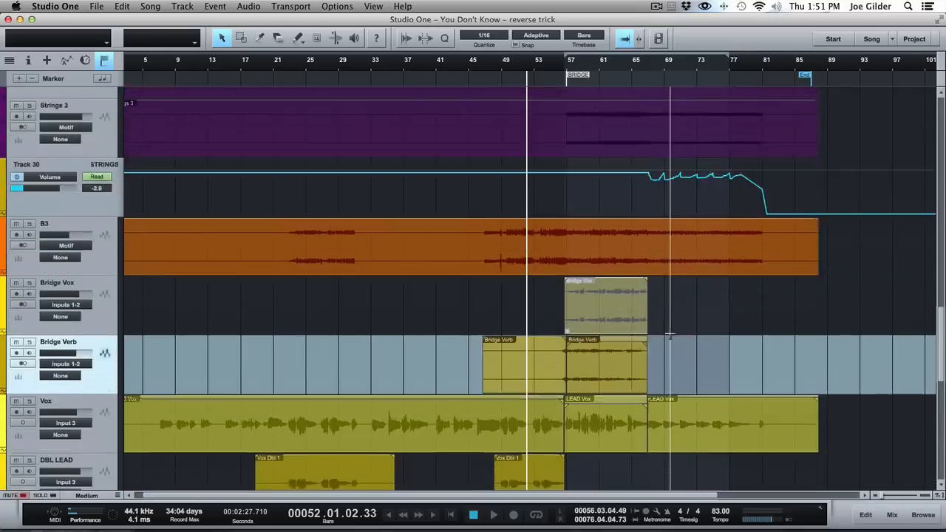
pyautogui.scroll(3, 670, 334)
pyautogui.scroll(-3, 669, 334)
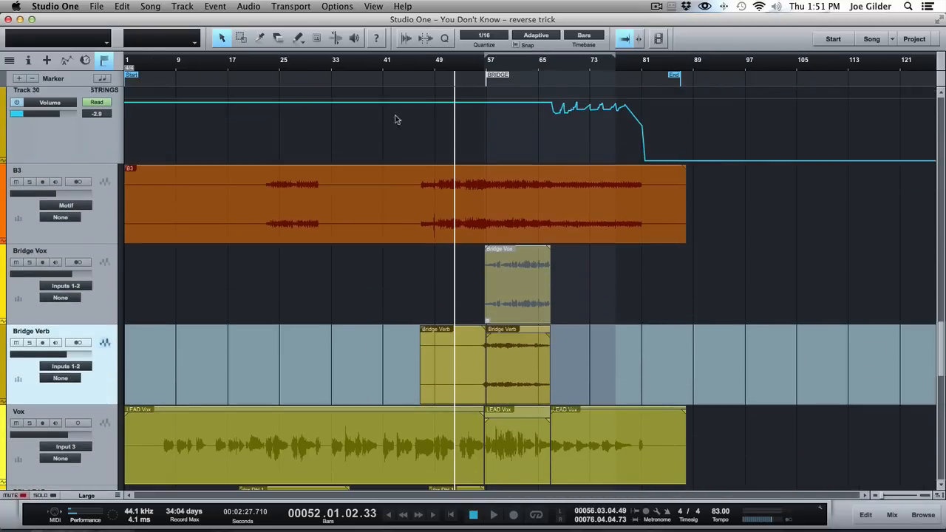
pyautogui.scroll(4, 374, 123)
pyautogui.press('a')
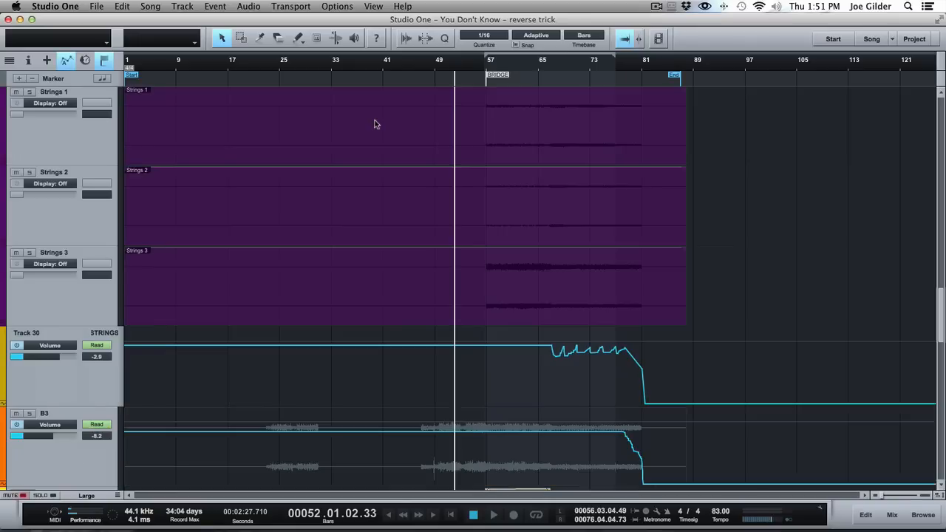
pyautogui.press('a')
pyautogui.scroll(-3, 374, 122)
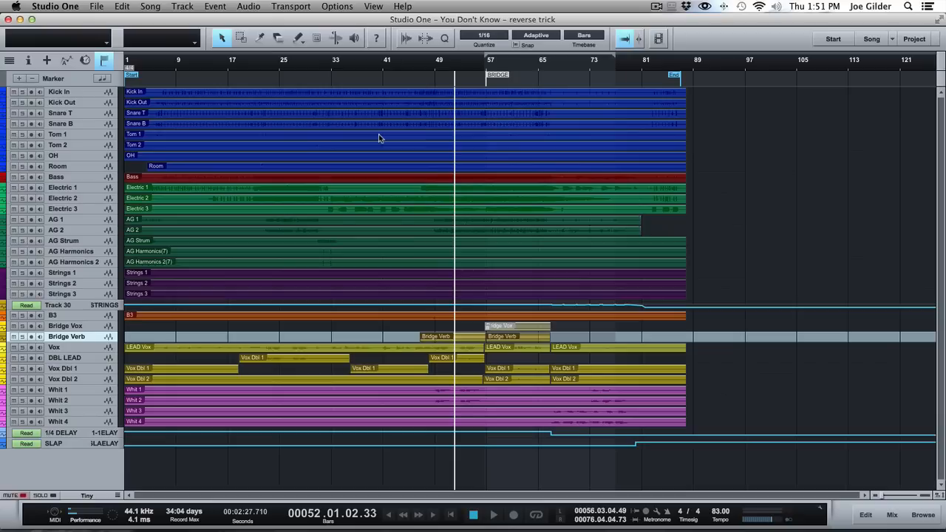
pyautogui.press('a')
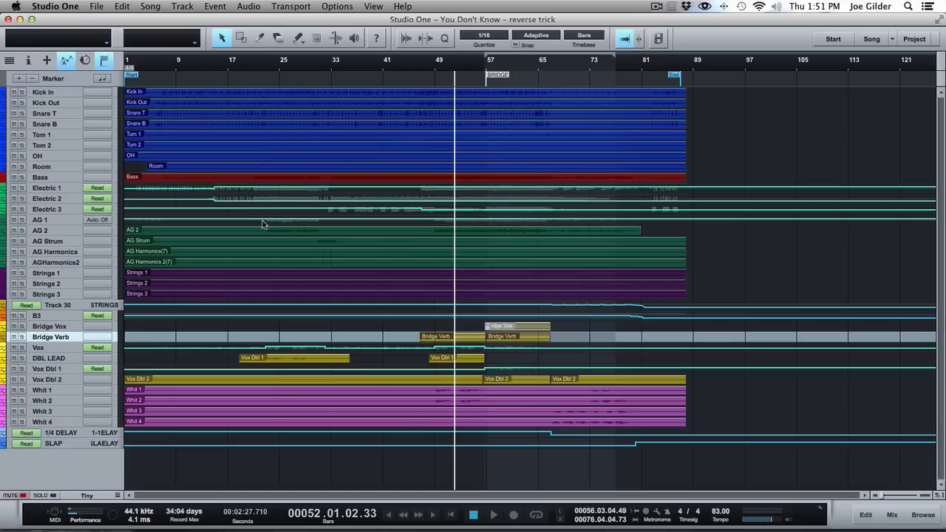
pyautogui.press('a')
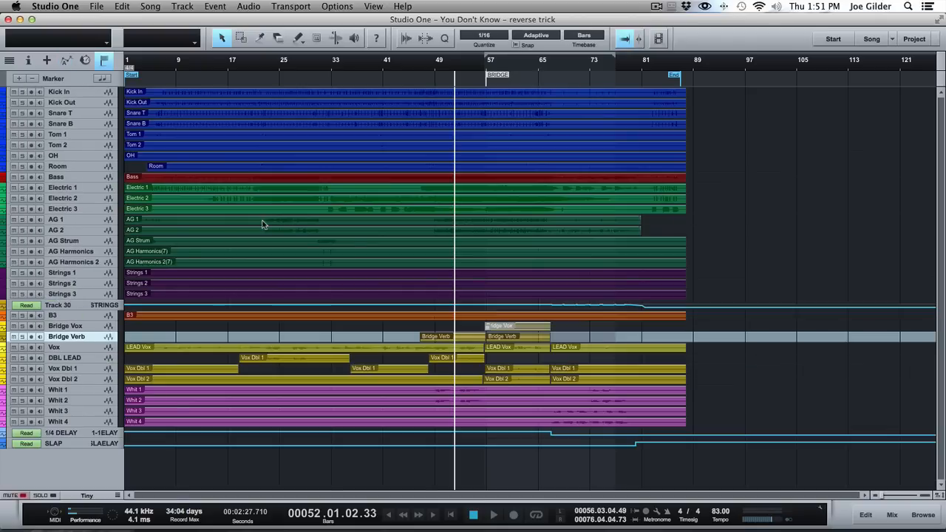
# Step: Examine the OH track at a larger track height and the compact song overview with automation shown
pyautogui.click(158, 159)
pyautogui.hotkey('shift', 'e')
pyautogui.hotkey('shift', 'e')
pyautogui.hotkey('shift', 'e')
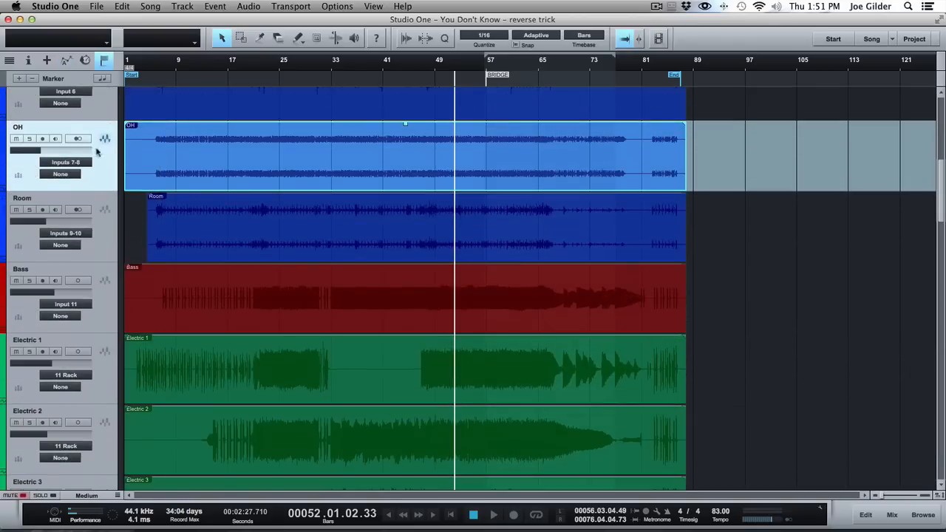
pyautogui.hotkey('shift', 'w')
pyautogui.hotkey('shift', 'w')
pyautogui.hotkey('shift', 'w')
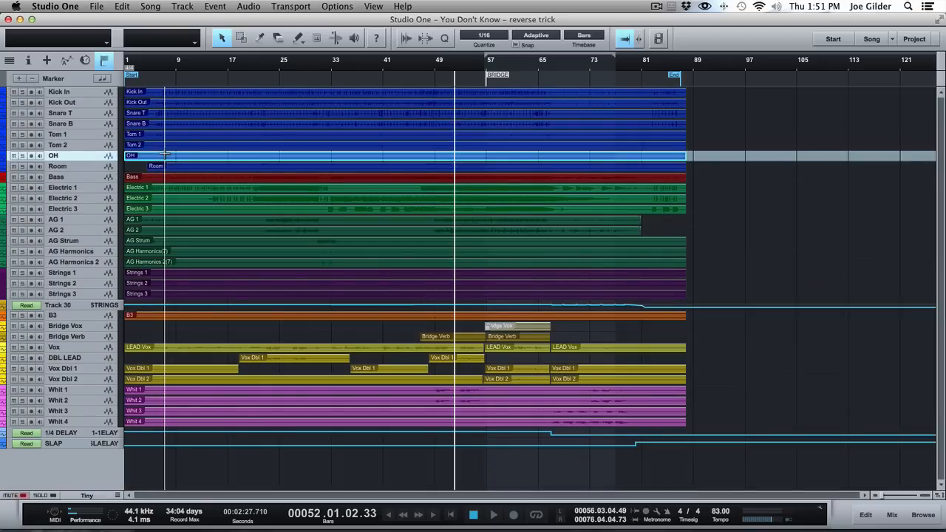
pyautogui.press('a')
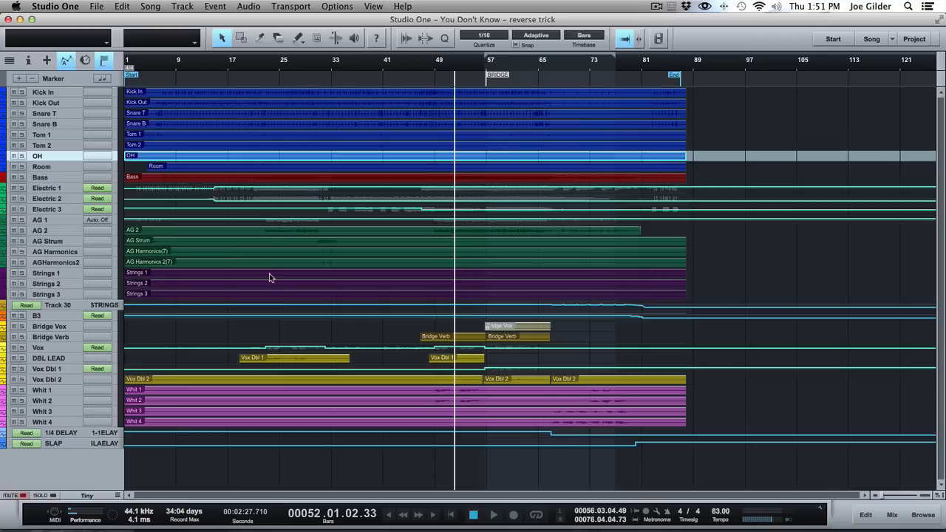
pyautogui.press('a')
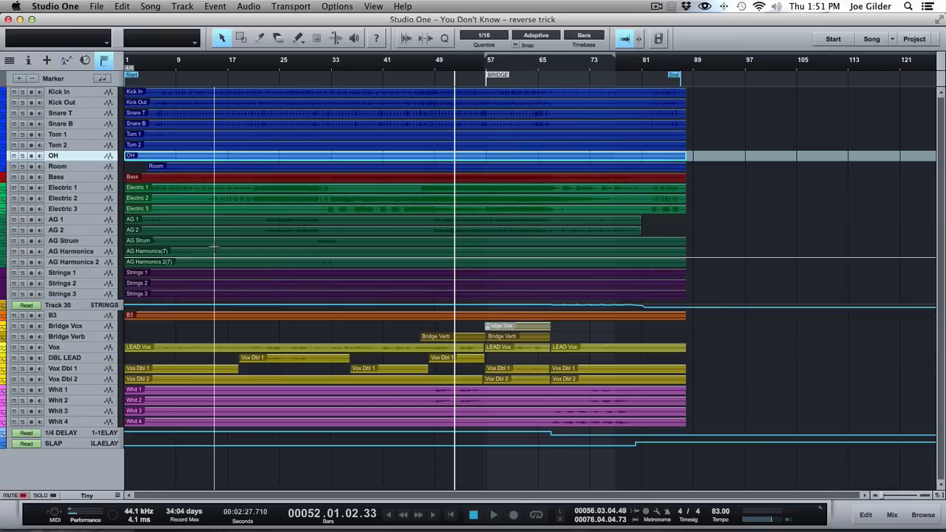
# Step: Show the Volume automation envelope on the Bass track
pyautogui.scroll(3, 214, 249)
pyautogui.scroll(-3, 214, 253)
pyautogui.scroll(6, 215, 253)
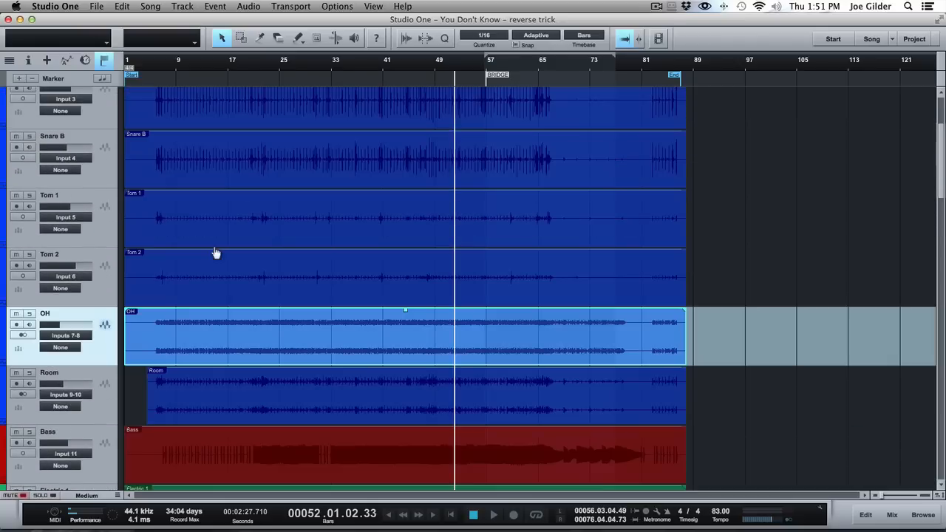
pyautogui.scroll(-3, 215, 253)
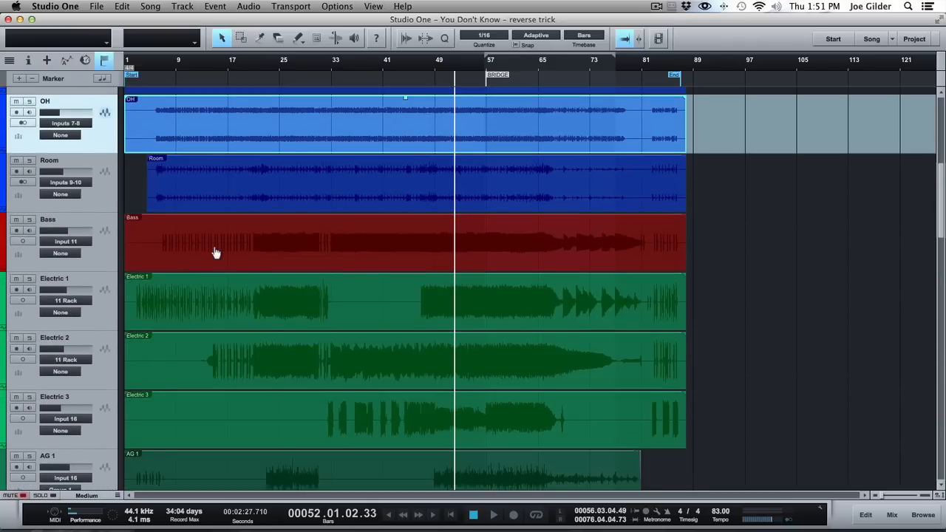
pyautogui.click(214, 252)
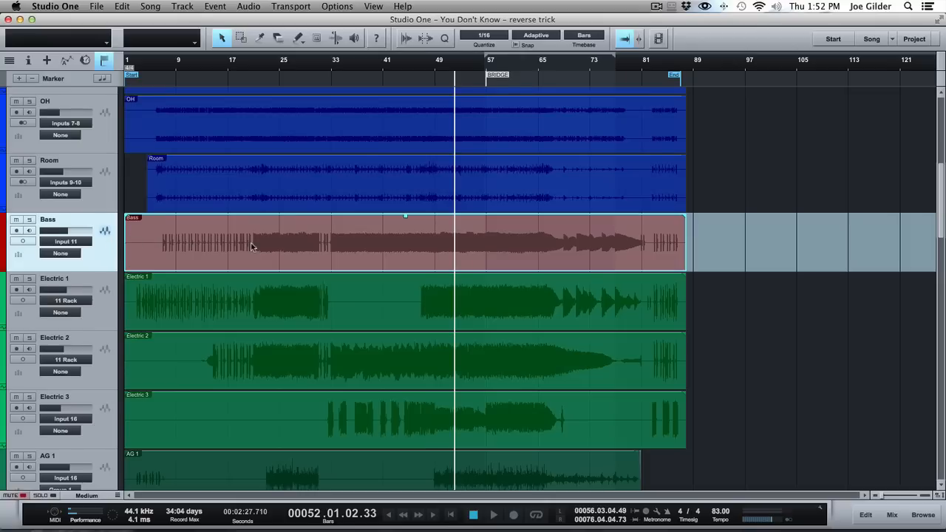
pyautogui.press('a')
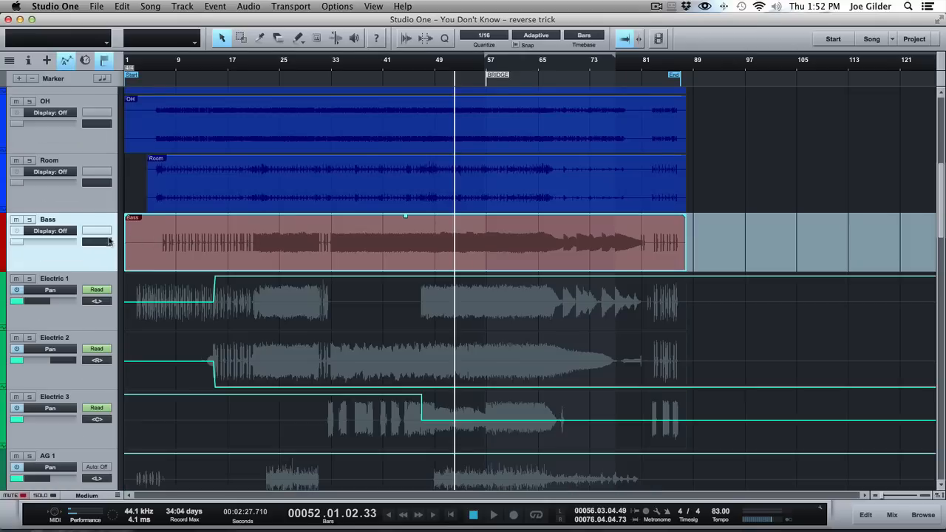
pyautogui.click(49, 232)
pyautogui.click(52, 255)
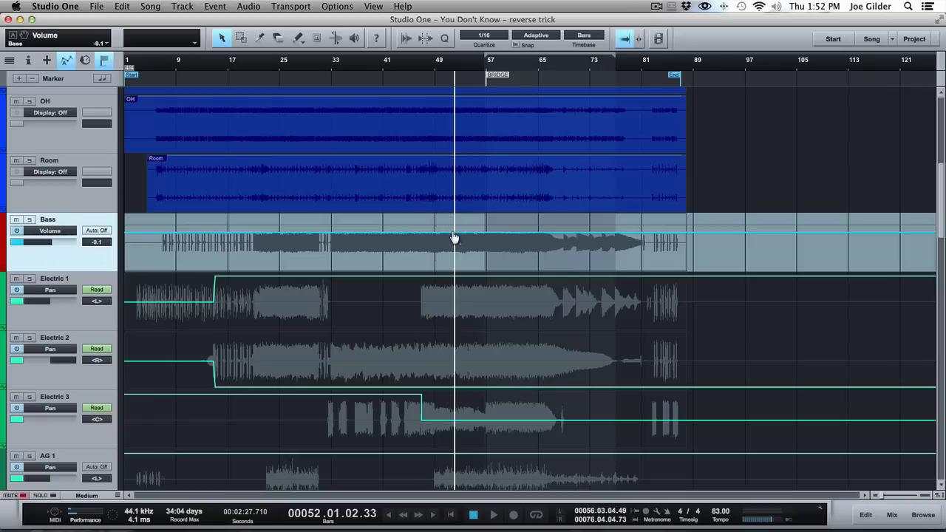
# Step: Draw Bass volume automation points around bars 52 to 53, with a rise to about -5.9 dB followed by a slight dip
pyautogui.hotkey('shift', 'e')
pyautogui.hotkey('shift', 'e')
pyautogui.hotkey('shift', 'e')
pyautogui.hotkey('shift', 'e')
pyautogui.hotkey('shift', 'e')
pyautogui.press('e')
pyautogui.press('e')
pyautogui.press('e')
pyautogui.press('e')
pyautogui.press('e')
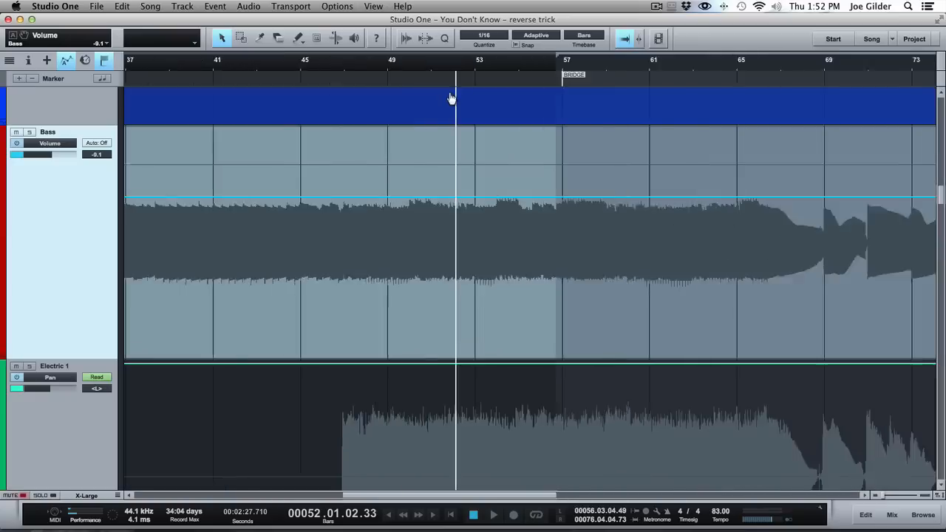
pyautogui.click(453, 199)
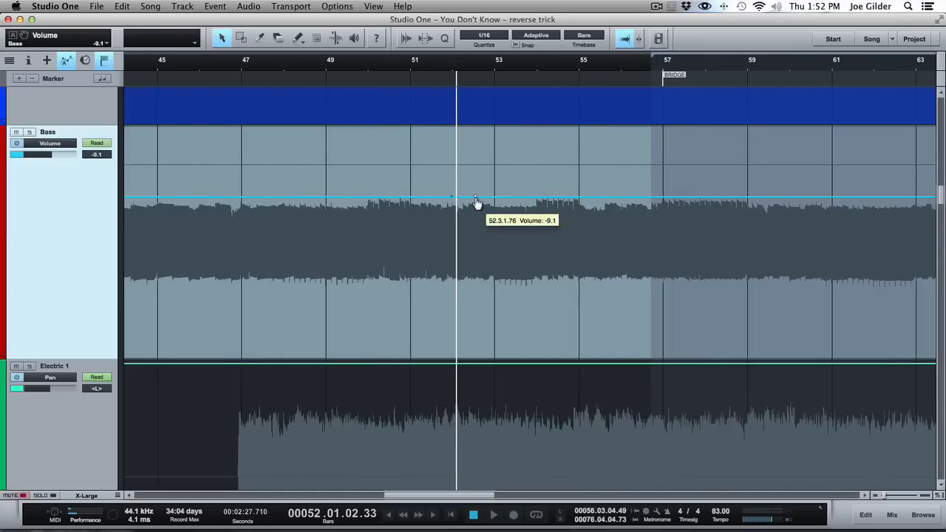
pyautogui.moveTo(479, 201); pyautogui.dragTo(520, 194)
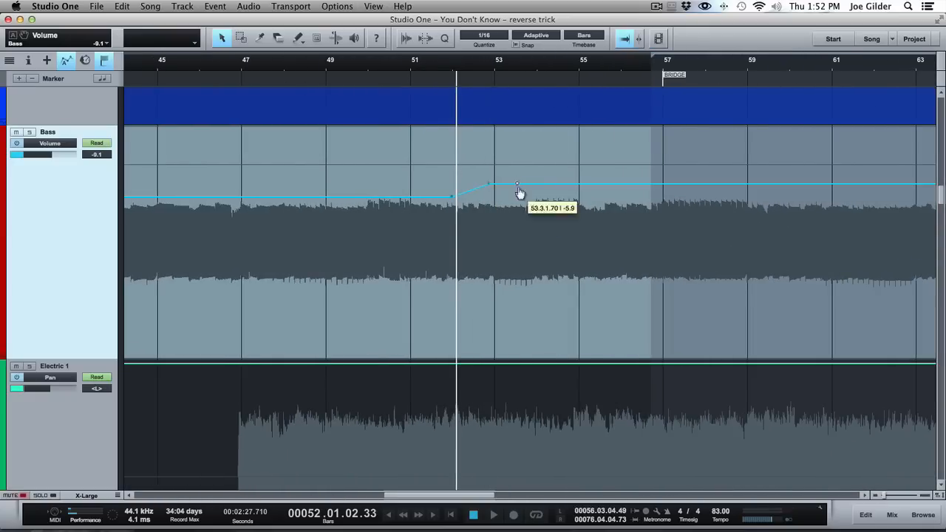
# Step: Set the Bass automation mode to Touch and record fader moves around bar 54 during playback
pyautogui.click(97, 142)
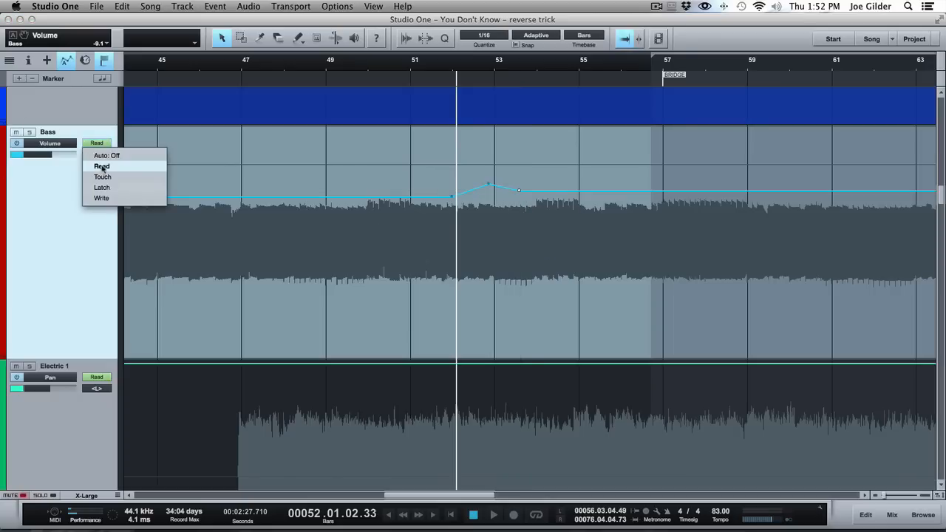
pyautogui.click(100, 177)
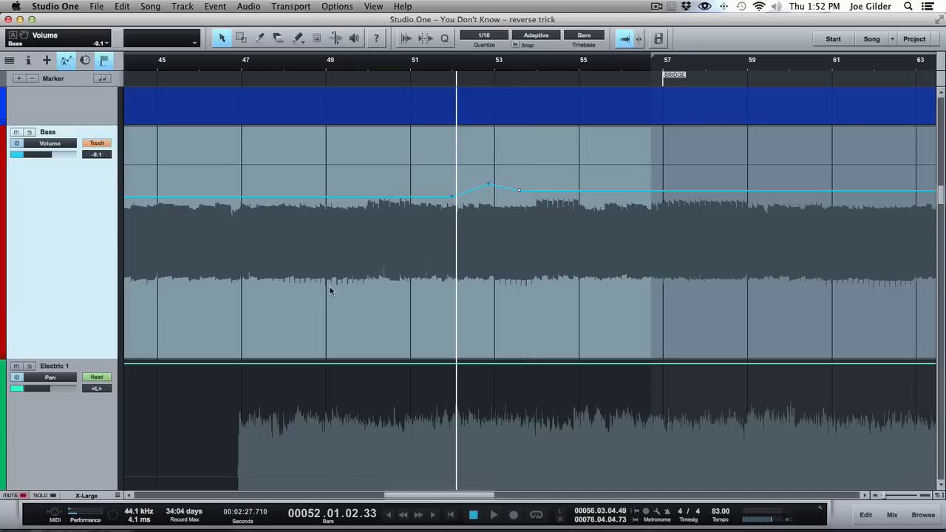
pyautogui.press('space')
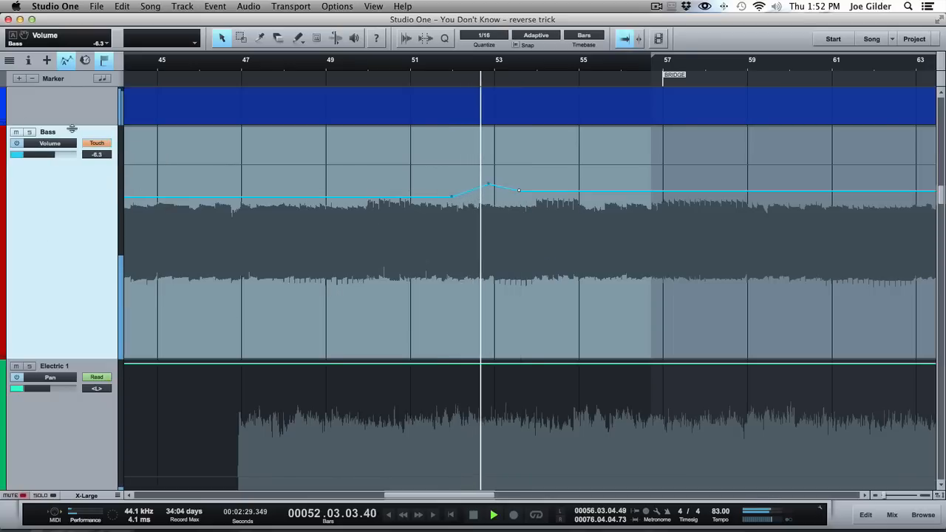
pyautogui.press('F3')
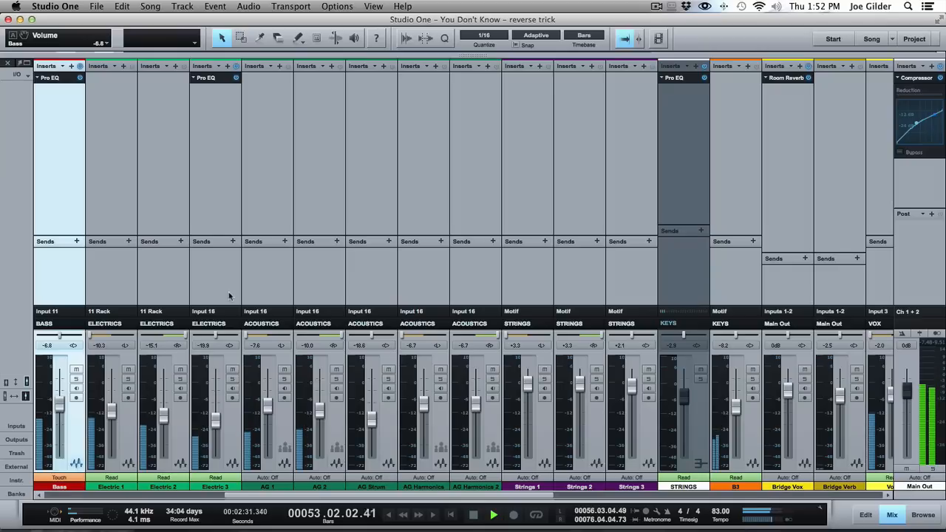
pyautogui.hscroll(-1, 262, 265)
pyautogui.moveTo(77, 405)
pyautogui.mouseDown()
pyautogui.moveTo(83, 394)
pyautogui.moveTo(88, 409)
pyautogui.mouseUp()
pyautogui.press('F3')
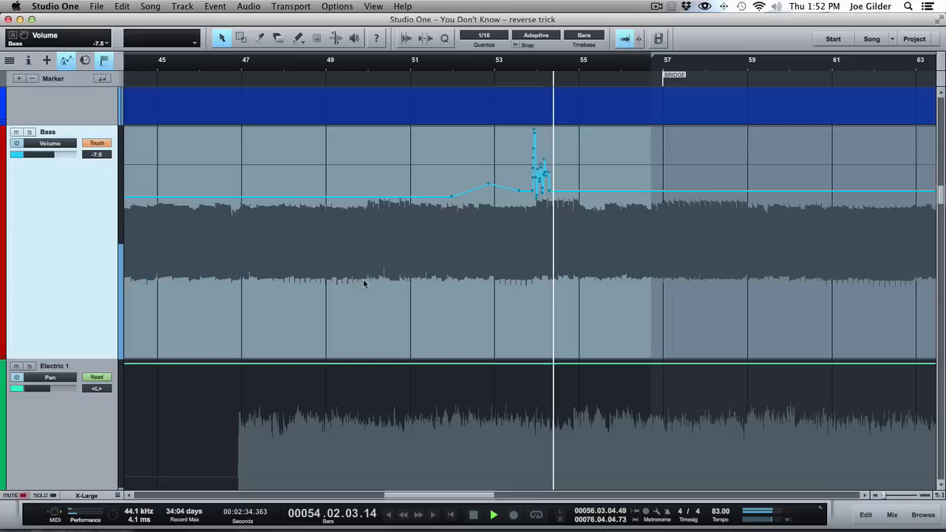
pyautogui.press('space')
pyautogui.click(552, 237)
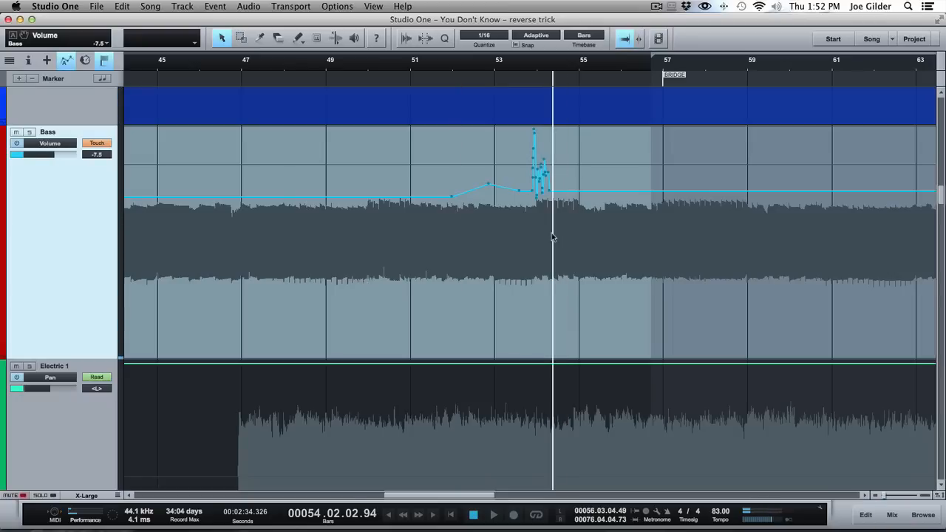
# Step: Delete the Bass volume automation points around bars 52 to 54 and set the automation mode to Read
pyautogui.moveTo(616, 244); pyautogui.dragTo(266, 227)
pyautogui.press('Delete')
pyautogui.click(97, 144)
pyautogui.click(104, 164)
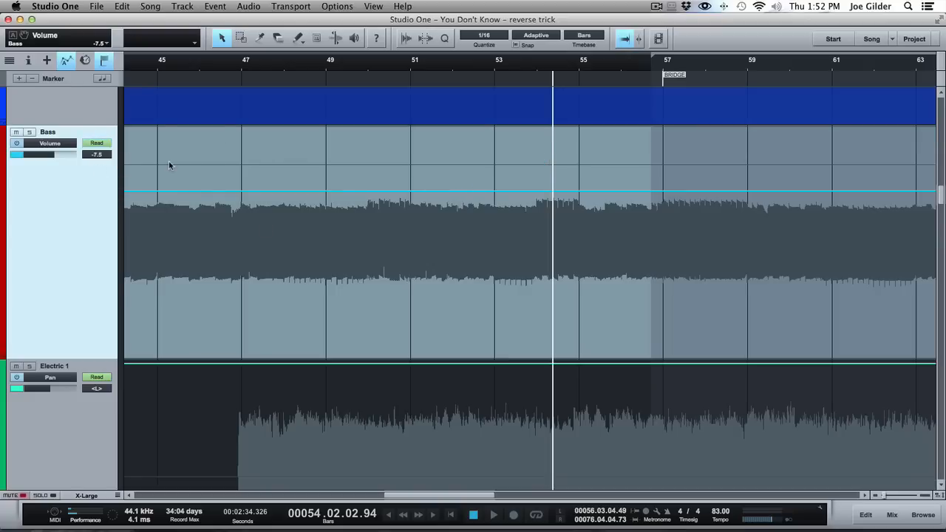
# Step: Set the Bridge Vox channel volume to -0.3 dB in the mixer and show its volume automation in the arrangement
pyautogui.press('F3')
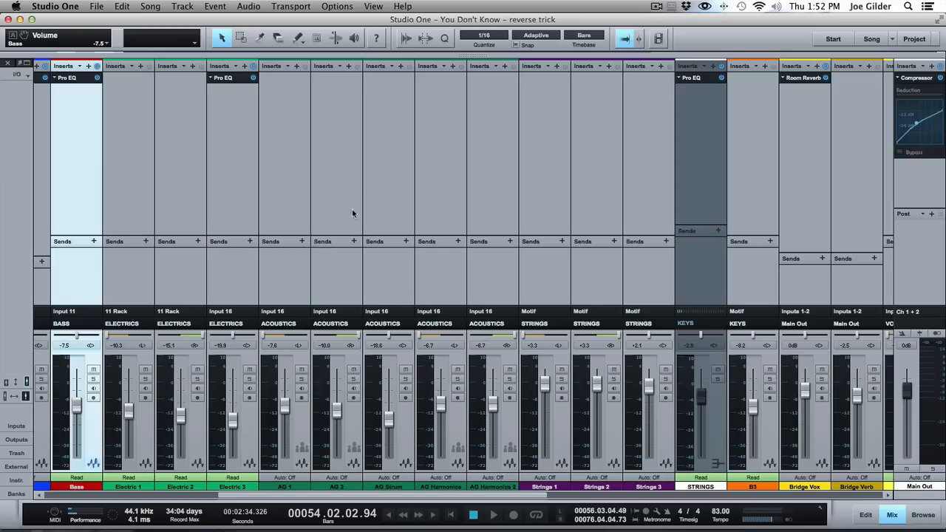
pyautogui.hscroll(3, 522, 231)
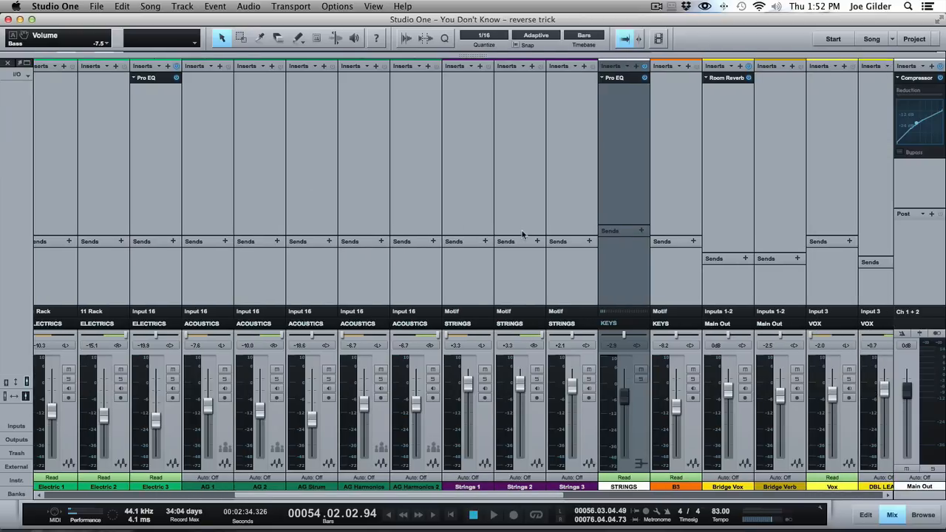
pyautogui.click(656, 194)
pyautogui.hscroll(2, 685, 275)
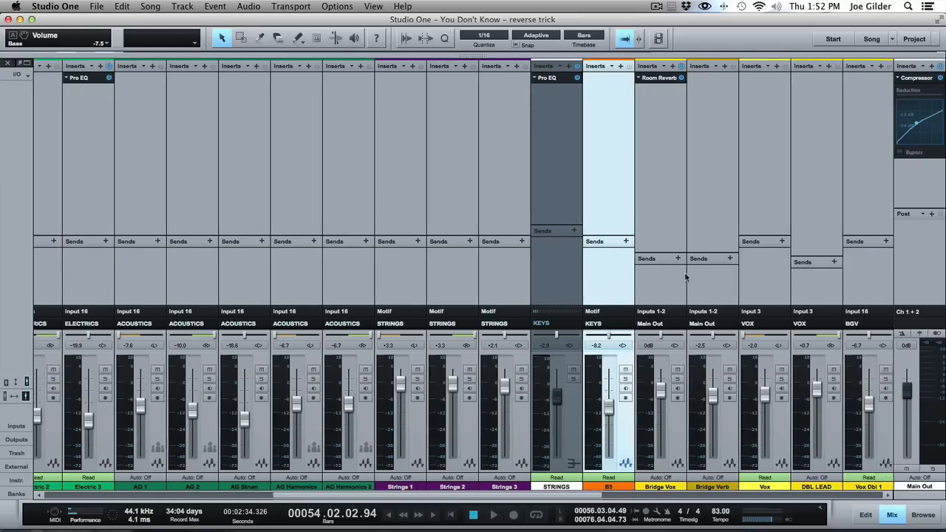
pyautogui.hscroll(1, 685, 276)
pyautogui.click(623, 277)
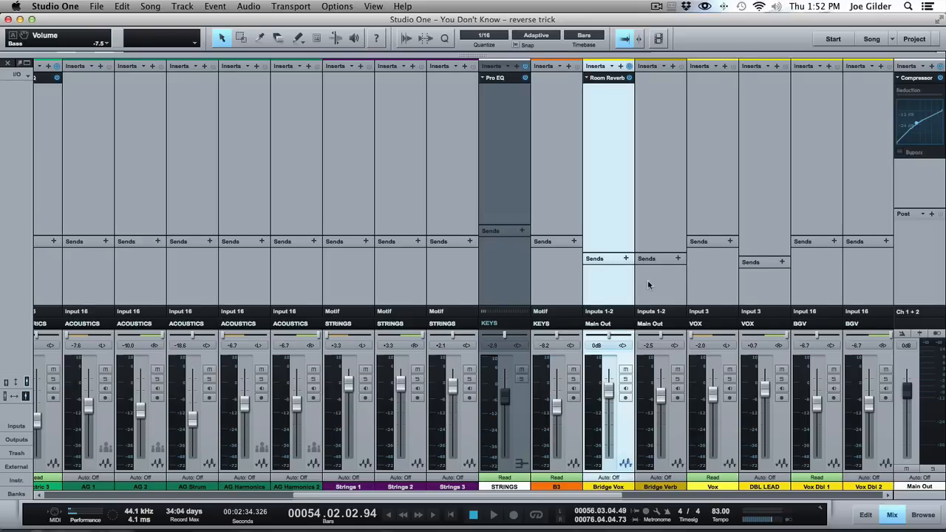
pyautogui.hscroll(2, 647, 282)
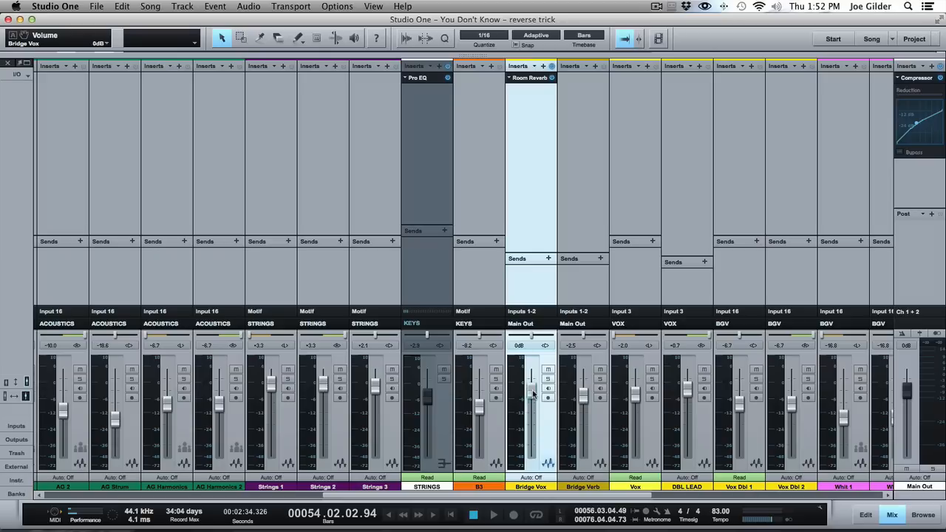
pyautogui.moveTo(533, 394); pyautogui.dragTo(533, 395)
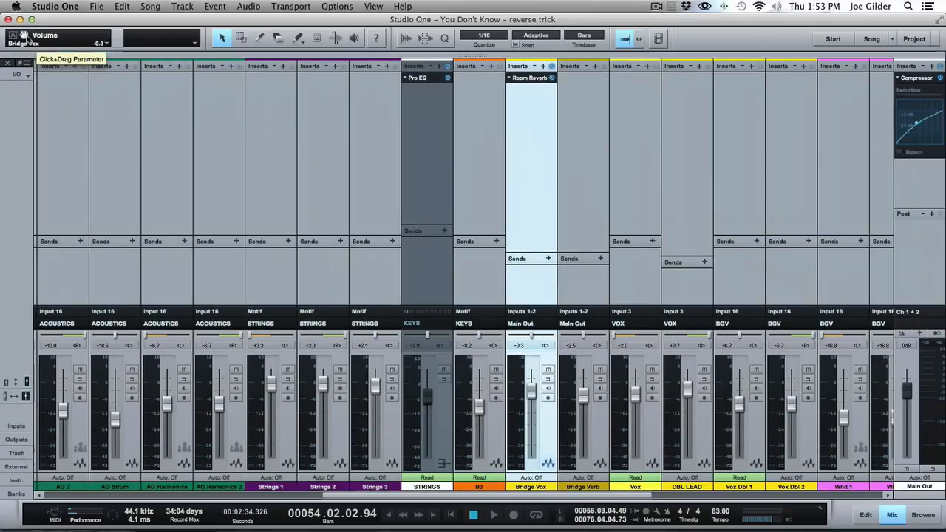
pyautogui.press('F3')
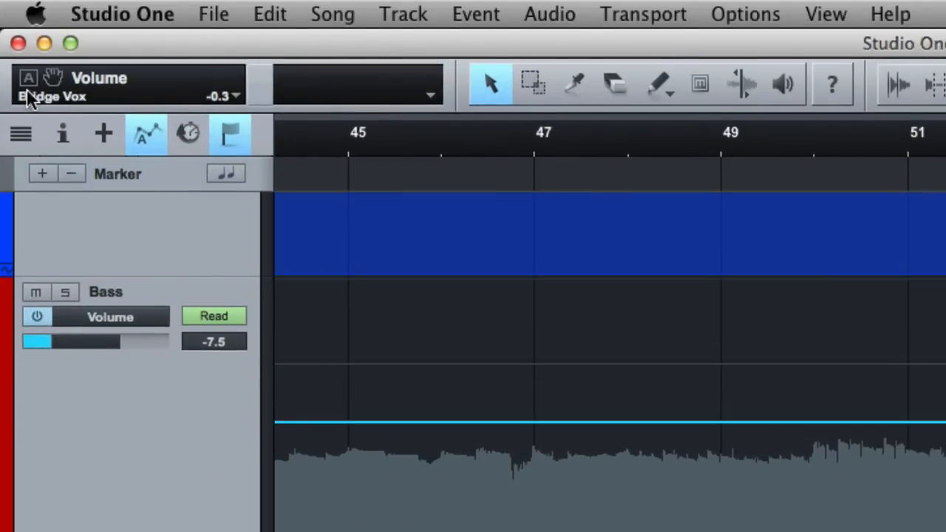
pyautogui.click(28, 79)
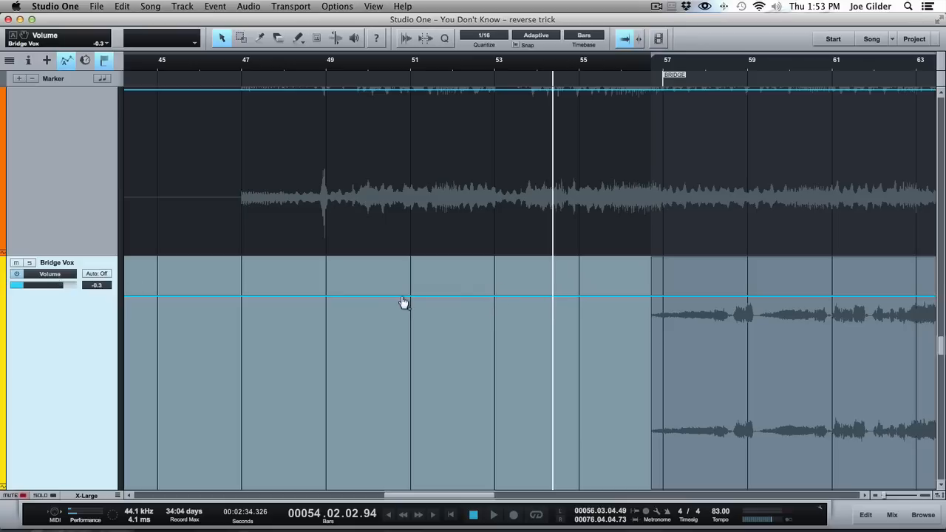
# Step: Select the DRUMS bus channel in the mixer so that its volume is the active parameter
pyautogui.press('F3')
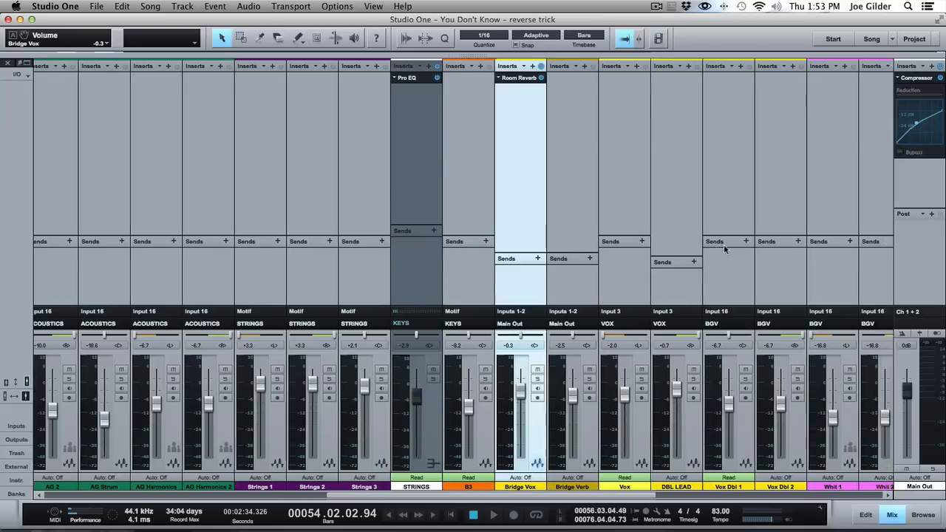
pyautogui.hscroll(10, 724, 244)
pyautogui.click(446, 311)
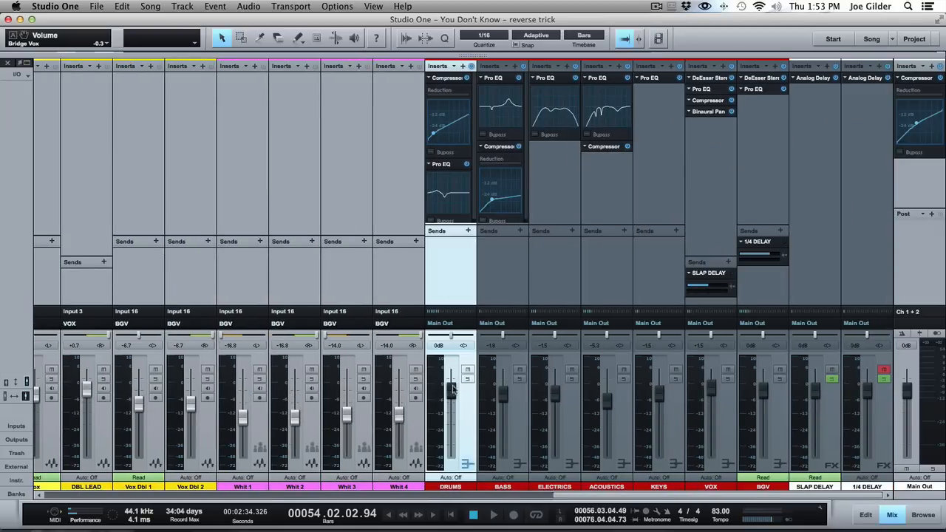
# Step: Check the end of the arrangement's track list for the DRUMS bus and add a volume automation track for it
pyautogui.press('F3')
pyautogui.scroll(-15, 391, 296)
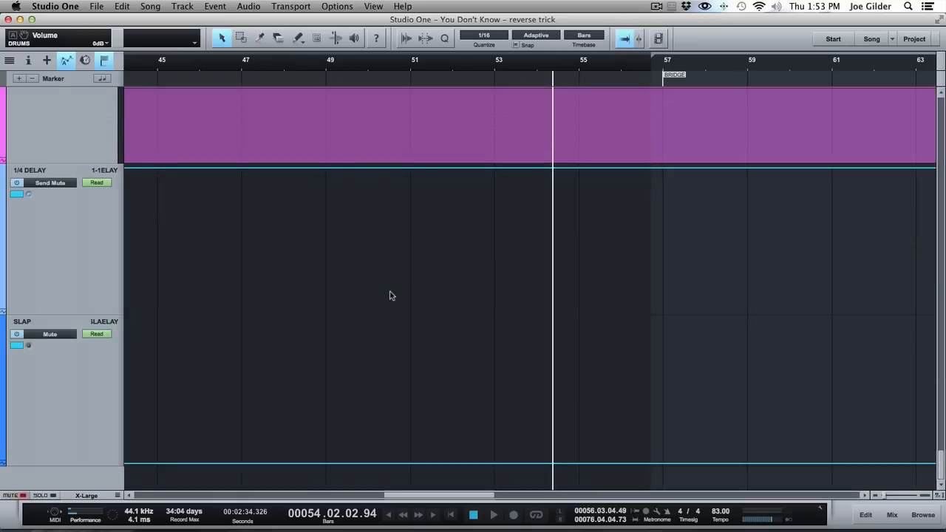
pyautogui.scroll(-5, 390, 294)
pyautogui.press('F3')
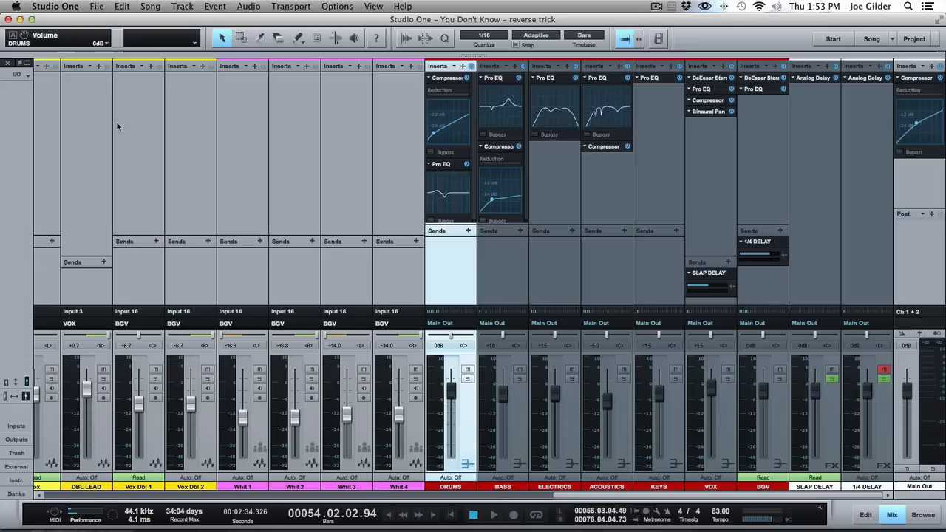
pyautogui.press('F3')
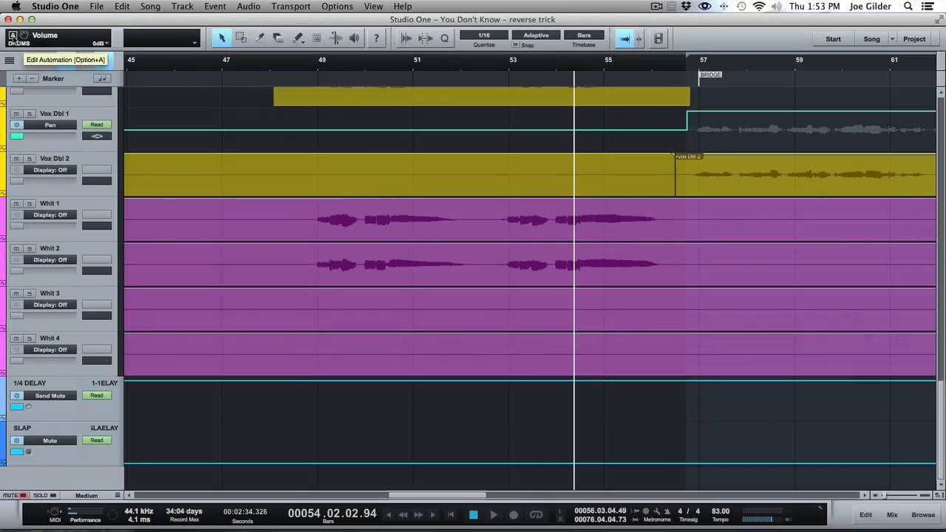
pyautogui.click(12, 35)
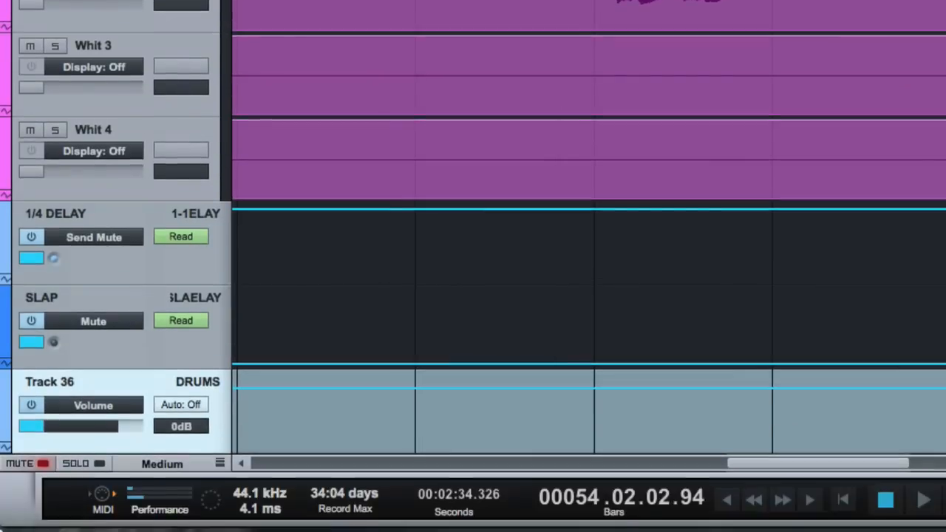
# Step: Draw DRUMS volume automation points between bars 45 and 47, dipping to about -26.3 dB and rising partway back
pyautogui.click(303, 387)
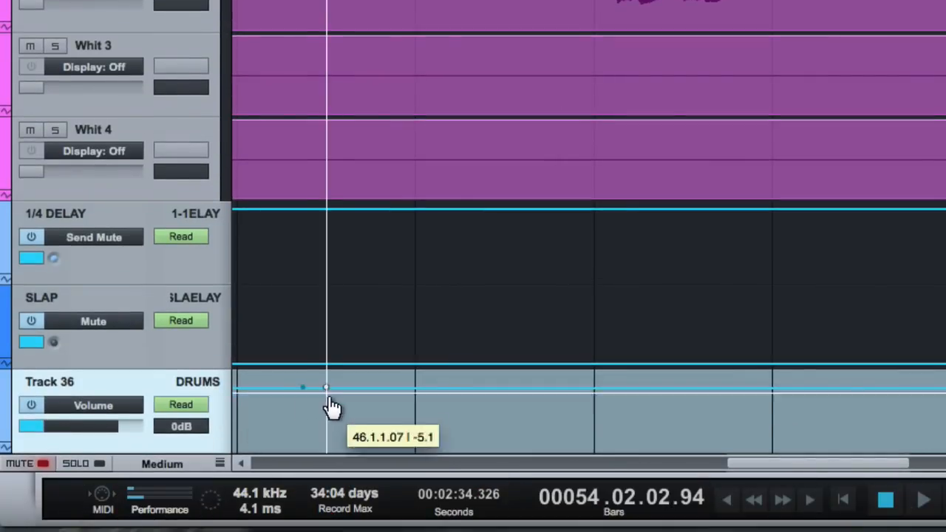
pyautogui.click(336, 416)
pyautogui.click(372, 416)
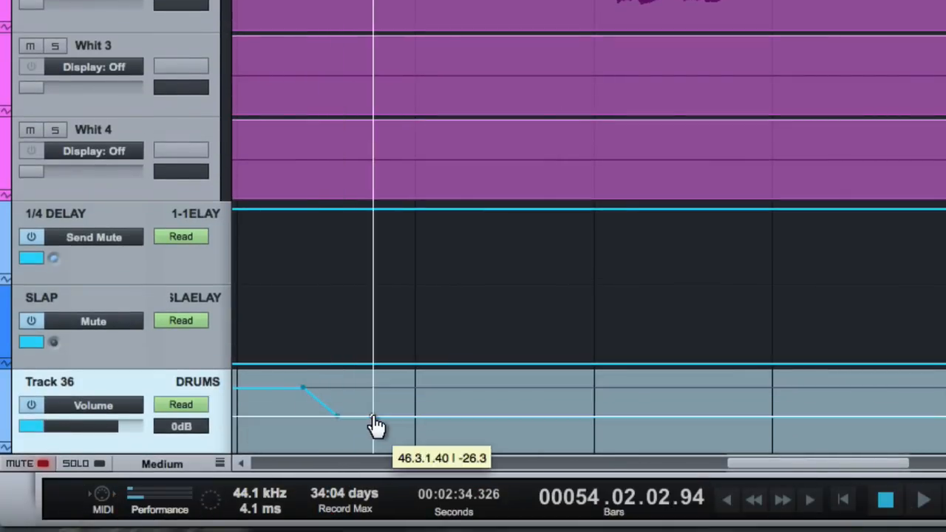
pyautogui.click(392, 406)
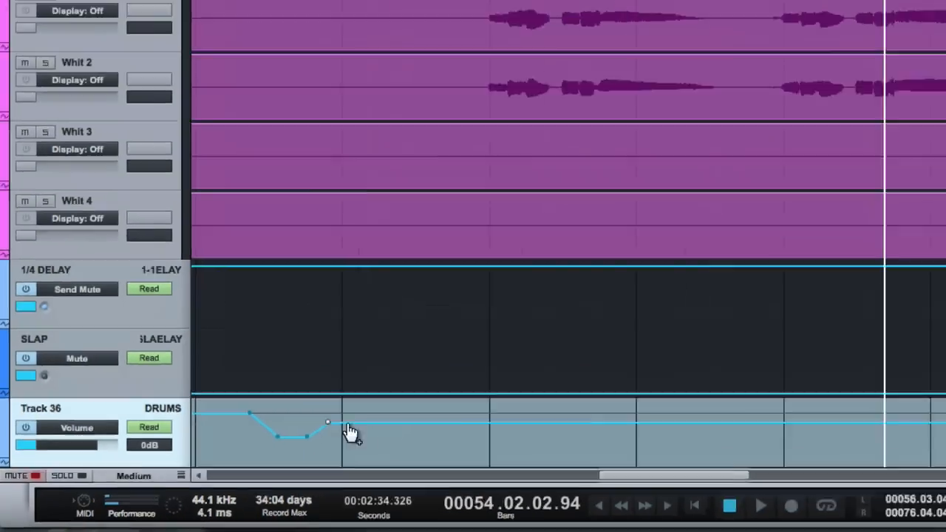